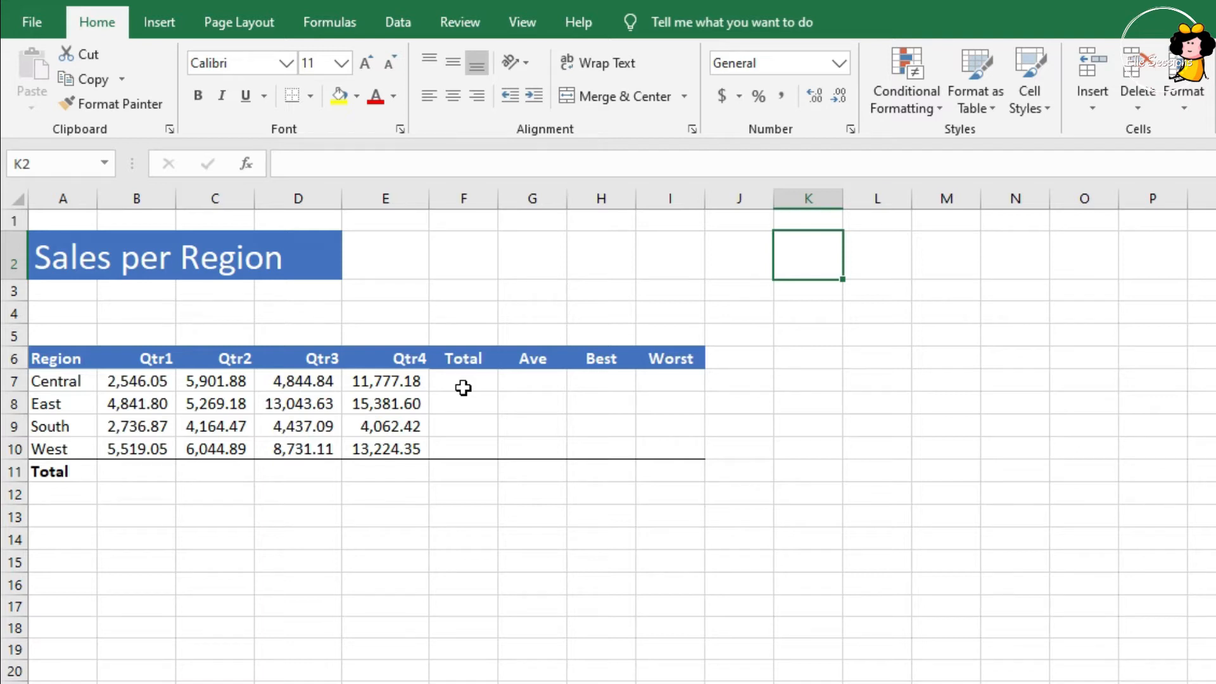
# Step: Total the quarterly sales for Central and East in F7 and F8 with AutoSum over B7:E7 and B8:E8
pyautogui.click(462, 388)
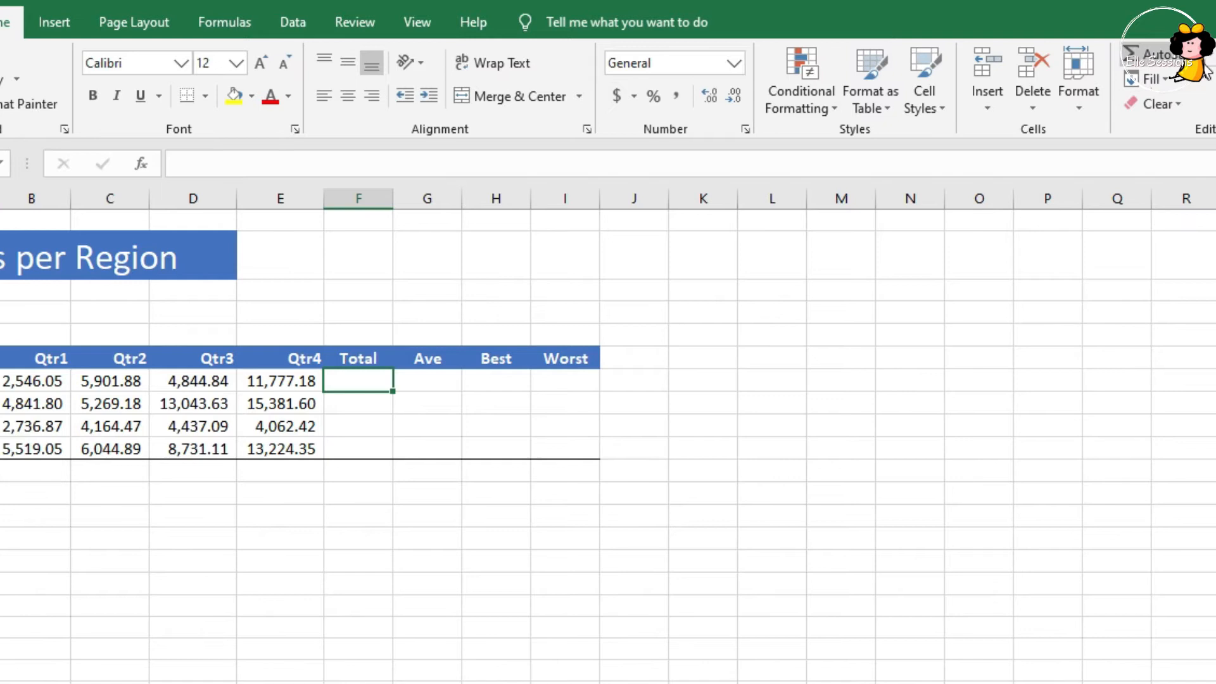
pyautogui.click(1205, 72)
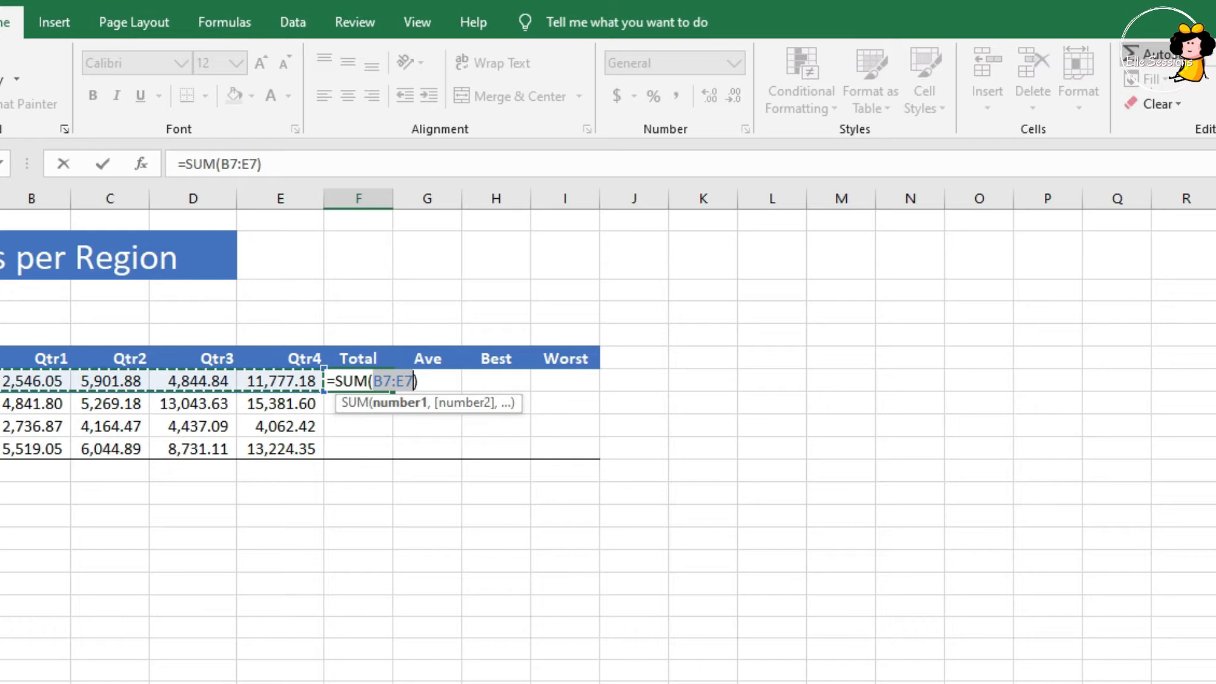
pyautogui.press('Return')
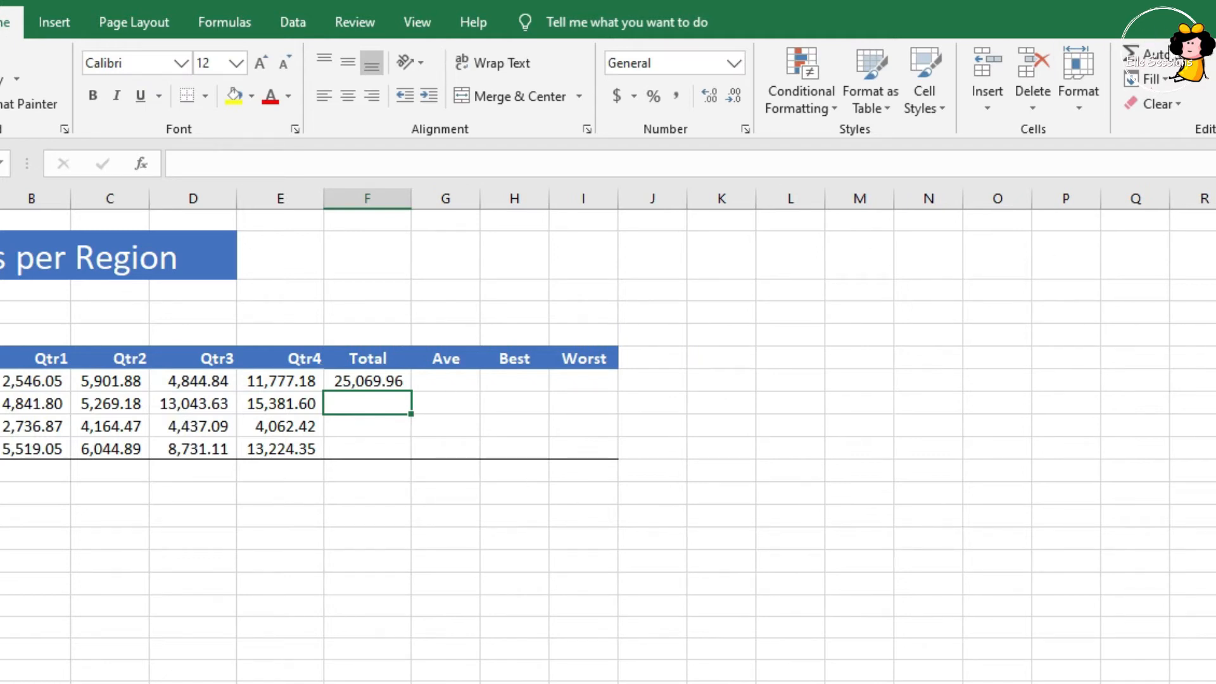
pyautogui.click(1153, 67)
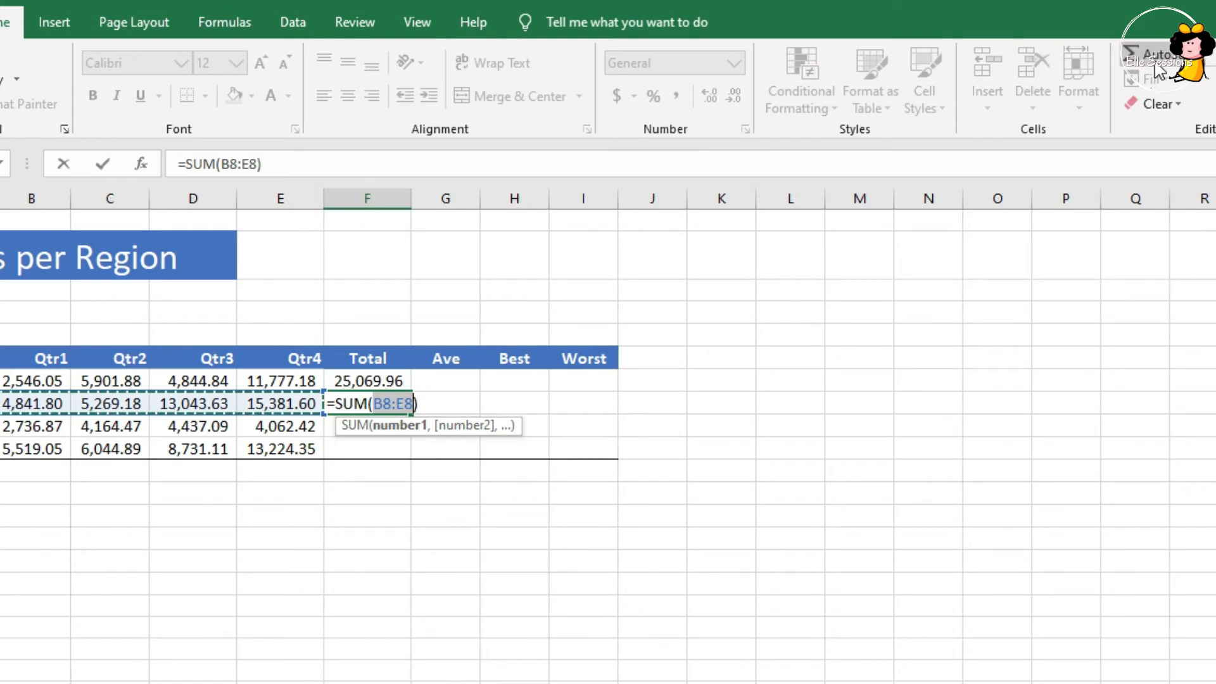
pyautogui.press('Return')
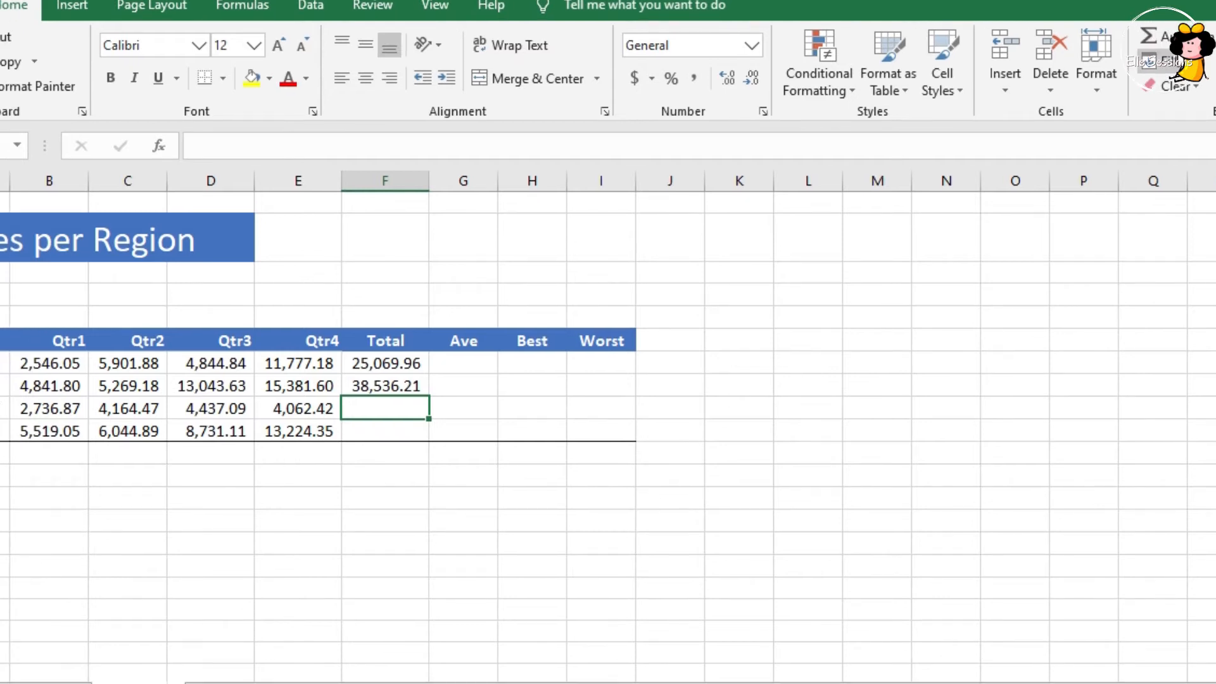
# Step: Total the South region's sales in F9 with AutoSum, correcting the summed range to B9:E9
pyautogui.click(1150, 36)
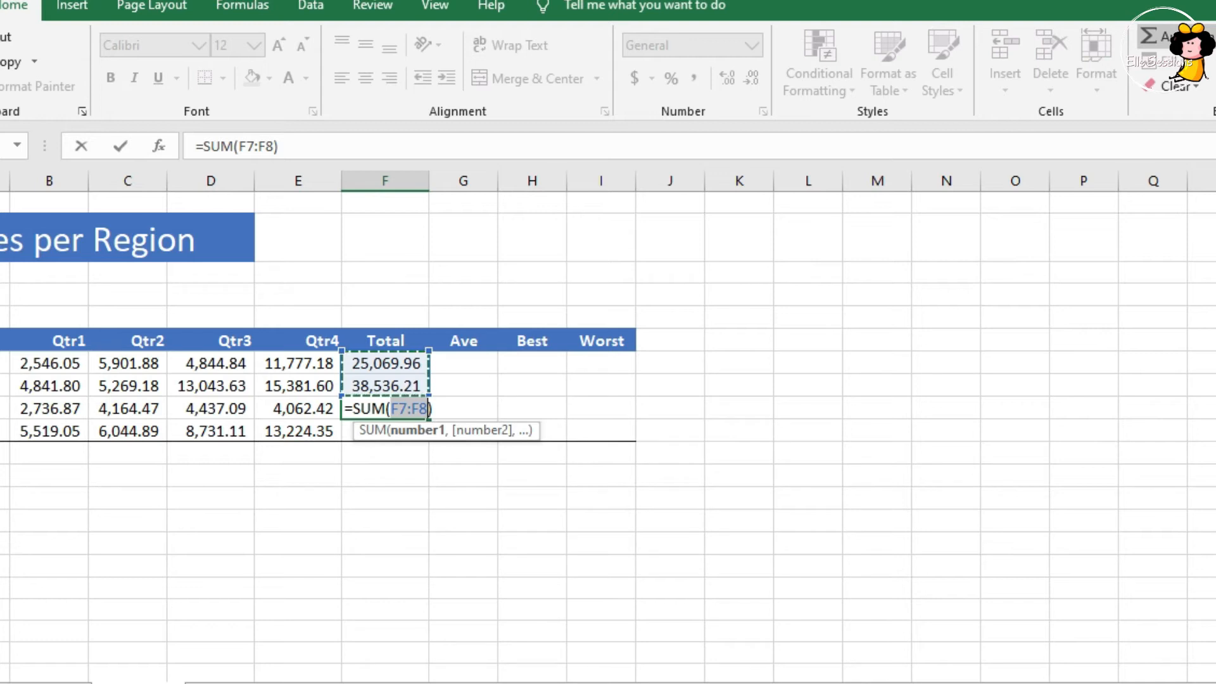
pyautogui.moveTo(38, 408); pyautogui.dragTo(308, 407)
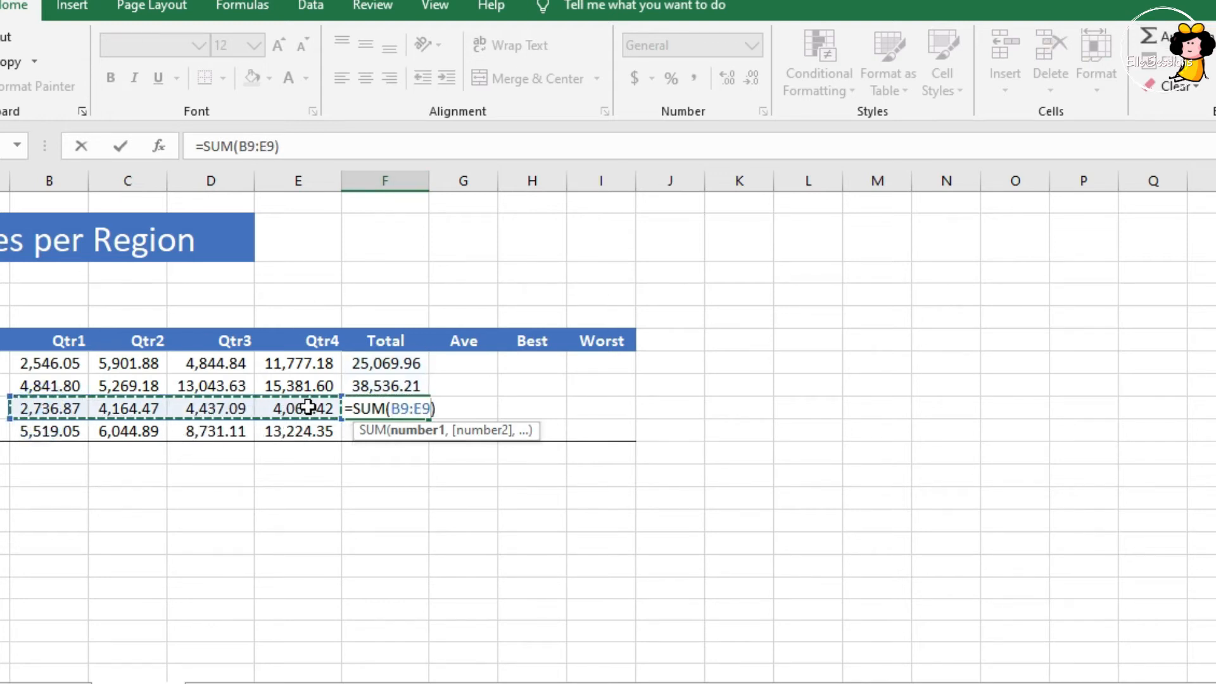
pyautogui.write("'")
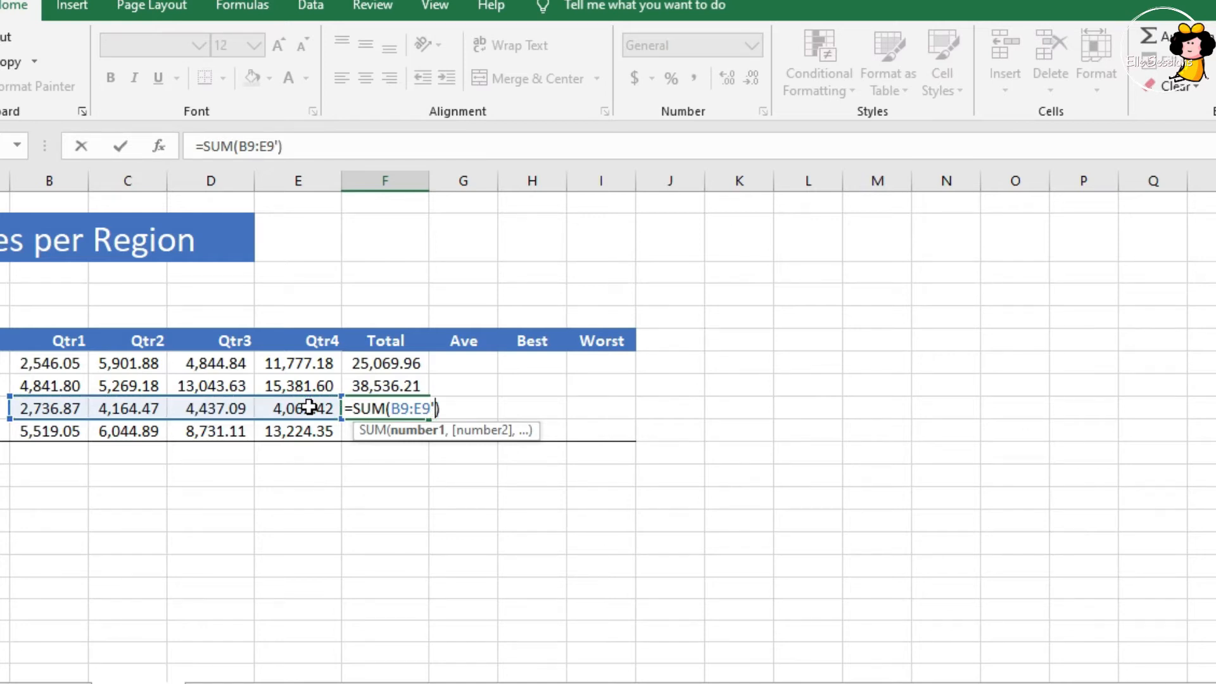
pyautogui.press('Return')
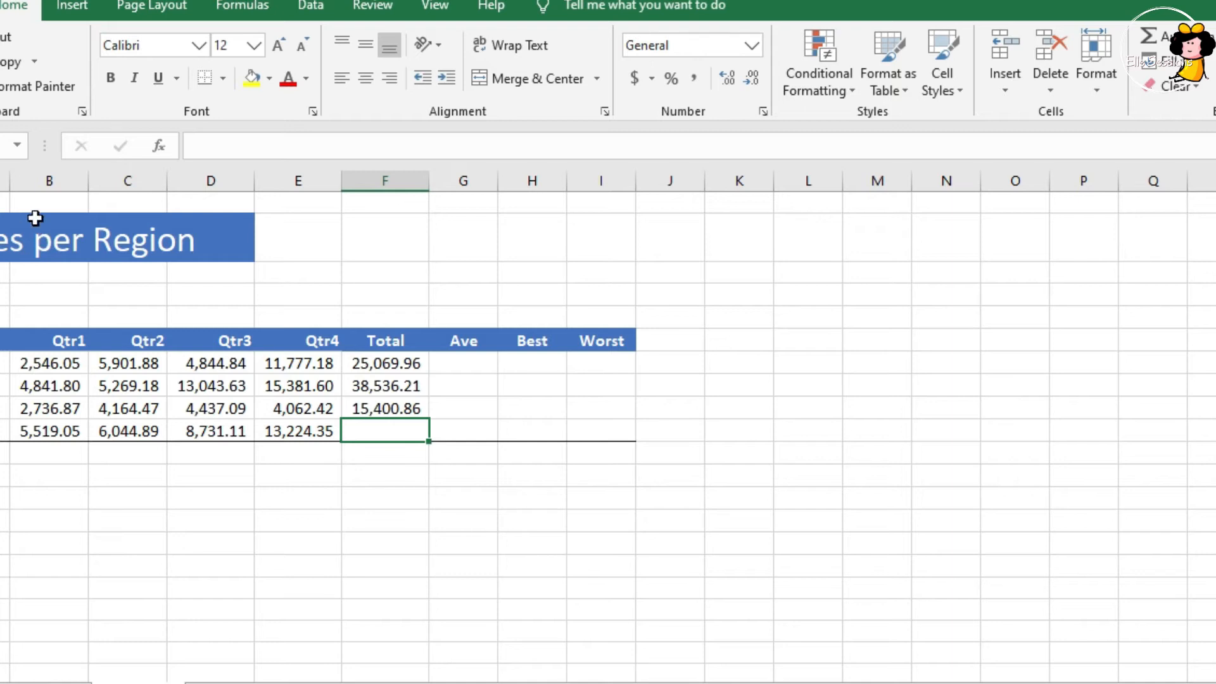
# Step: Fill the South total formula from F9 down to the West row in F10
pyautogui.click(408, 412)
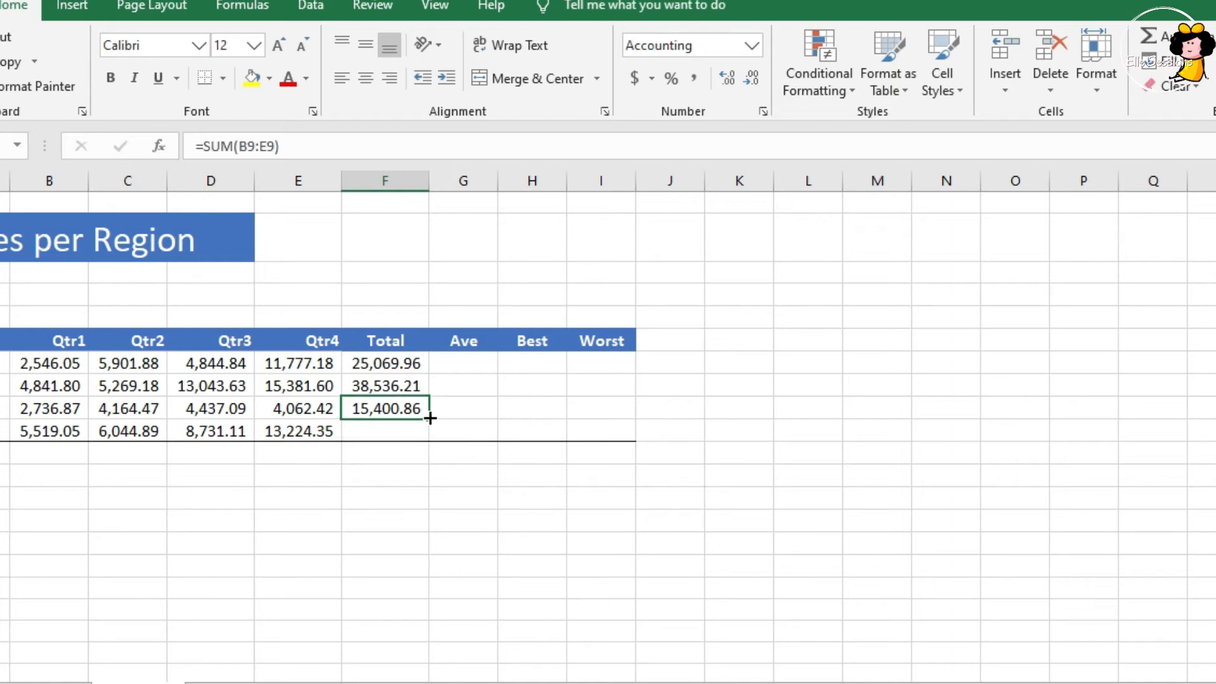
pyautogui.moveTo(430, 418); pyautogui.dragTo(426, 441)
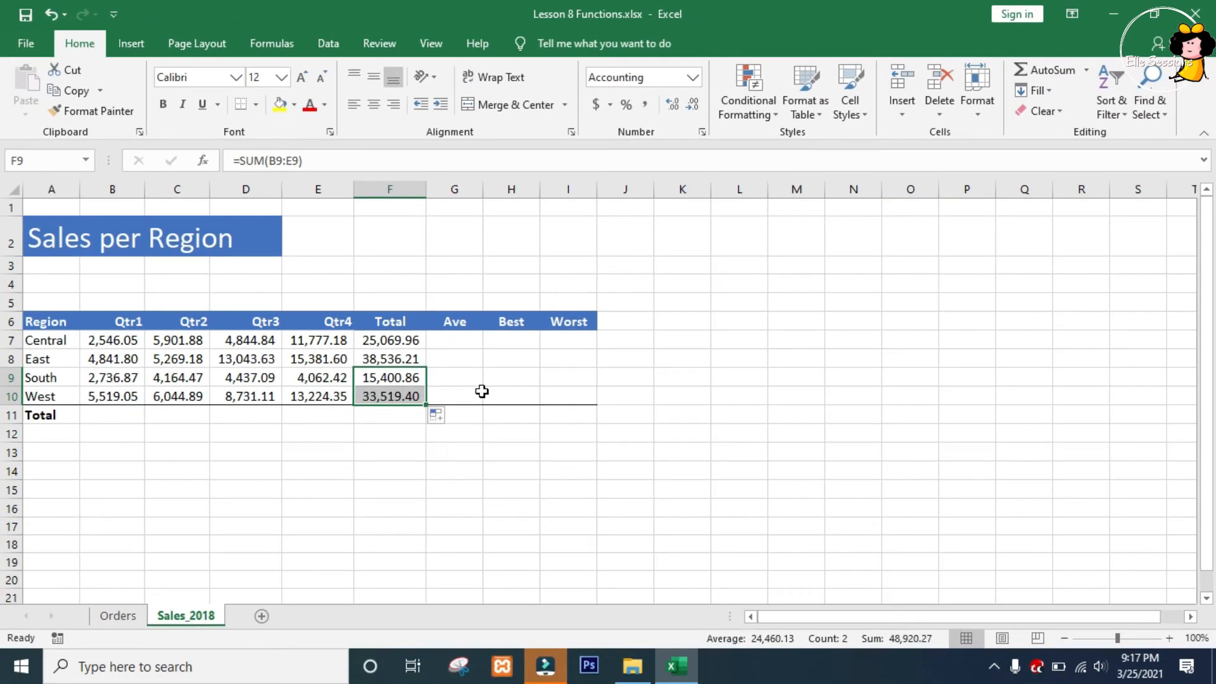
pyautogui.press('Down')
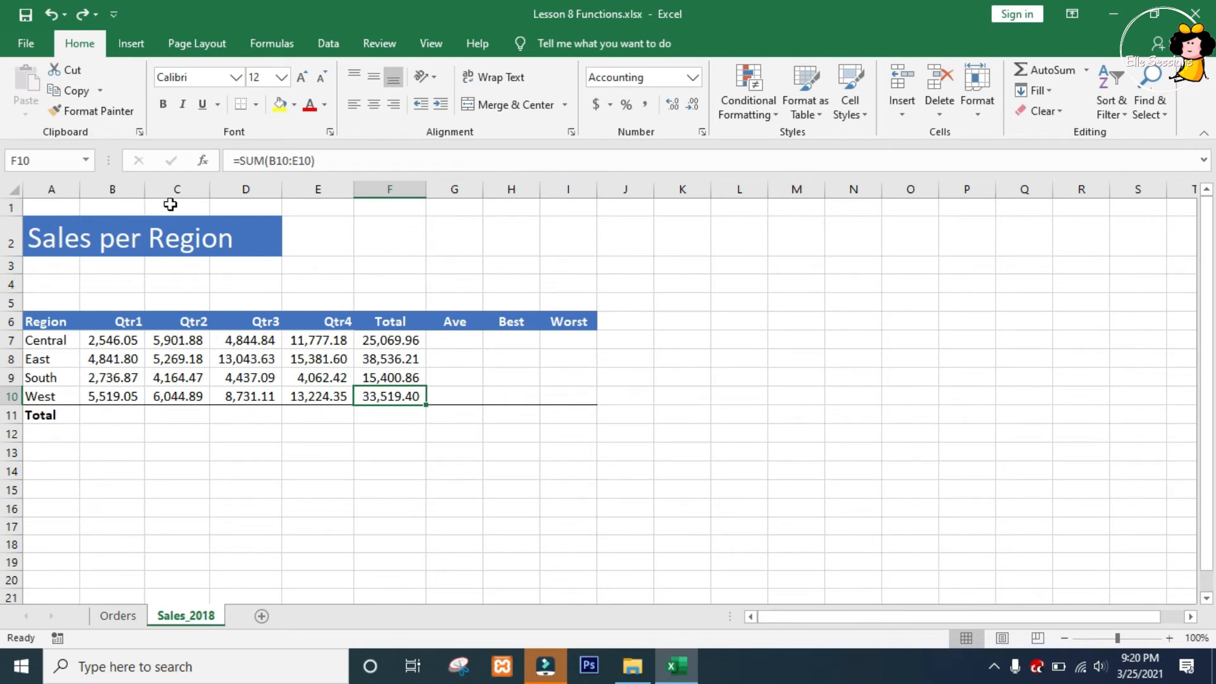
# Step: Add column totals to the Total row in B11:F11 with AutoSum
pyautogui.click(113, 414)
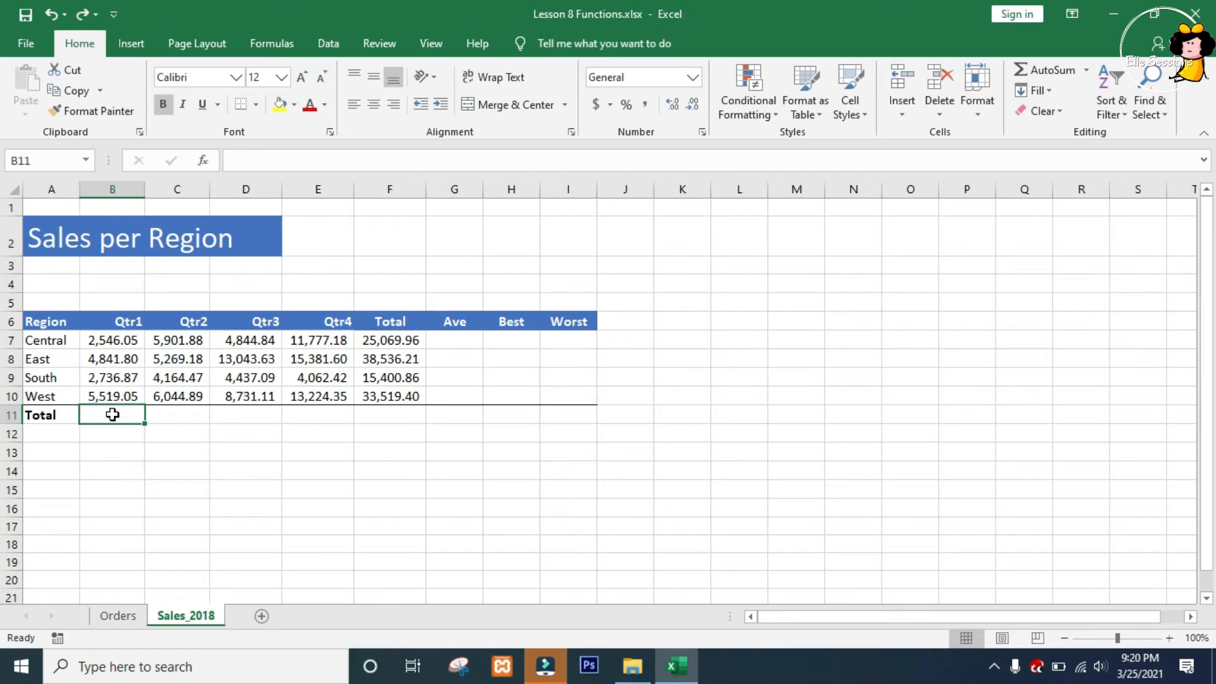
pyautogui.moveTo(113, 414); pyautogui.dragTo(392, 411)
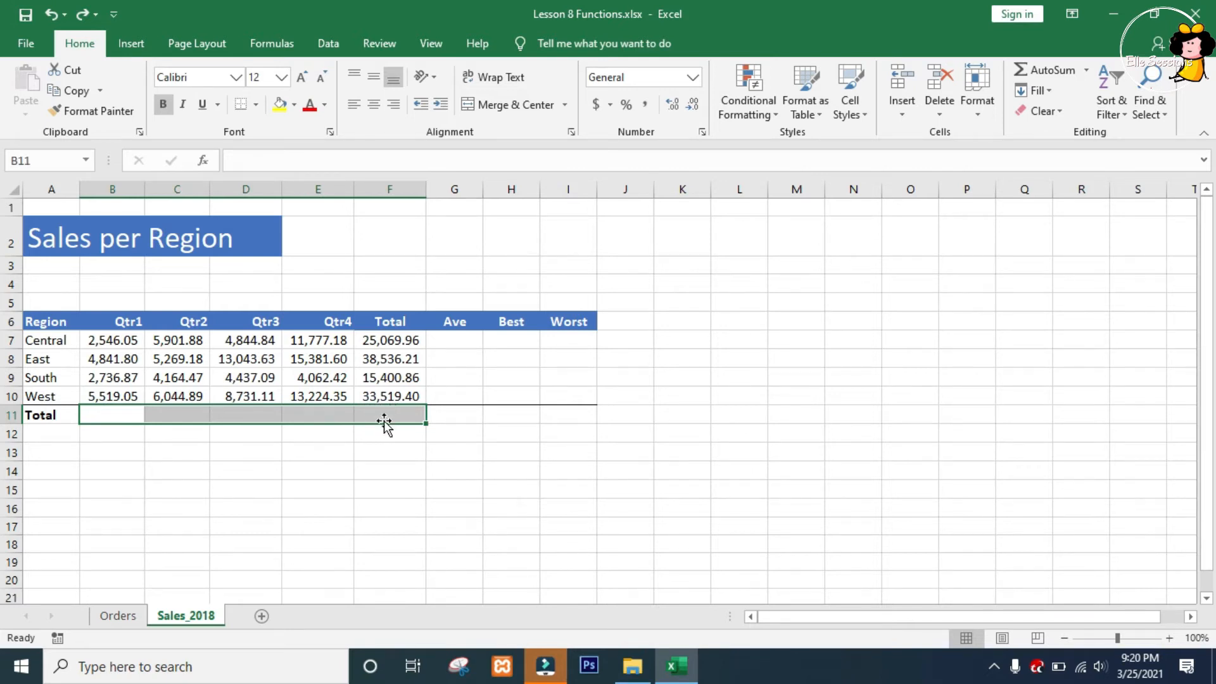
pyautogui.click(1054, 69)
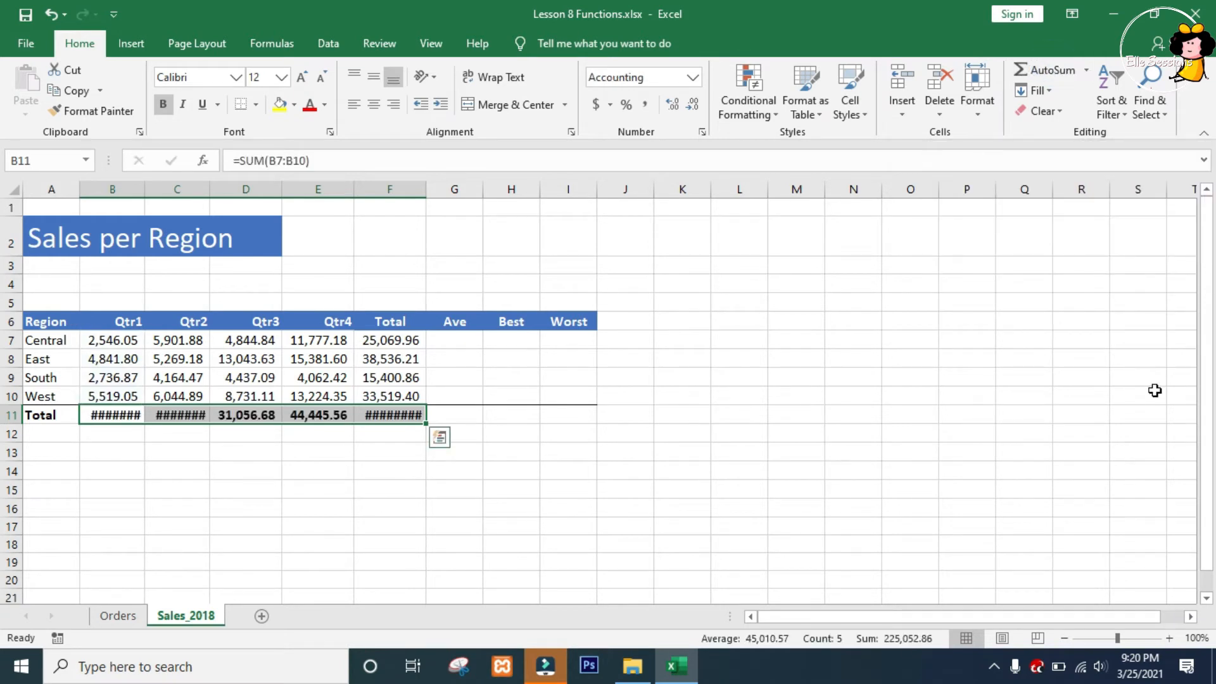
# Step: Autofit the widths of columns B through F to their contents
pyautogui.click(511, 452)
pyautogui.moveTo(112, 188); pyautogui.dragTo(411, 189)
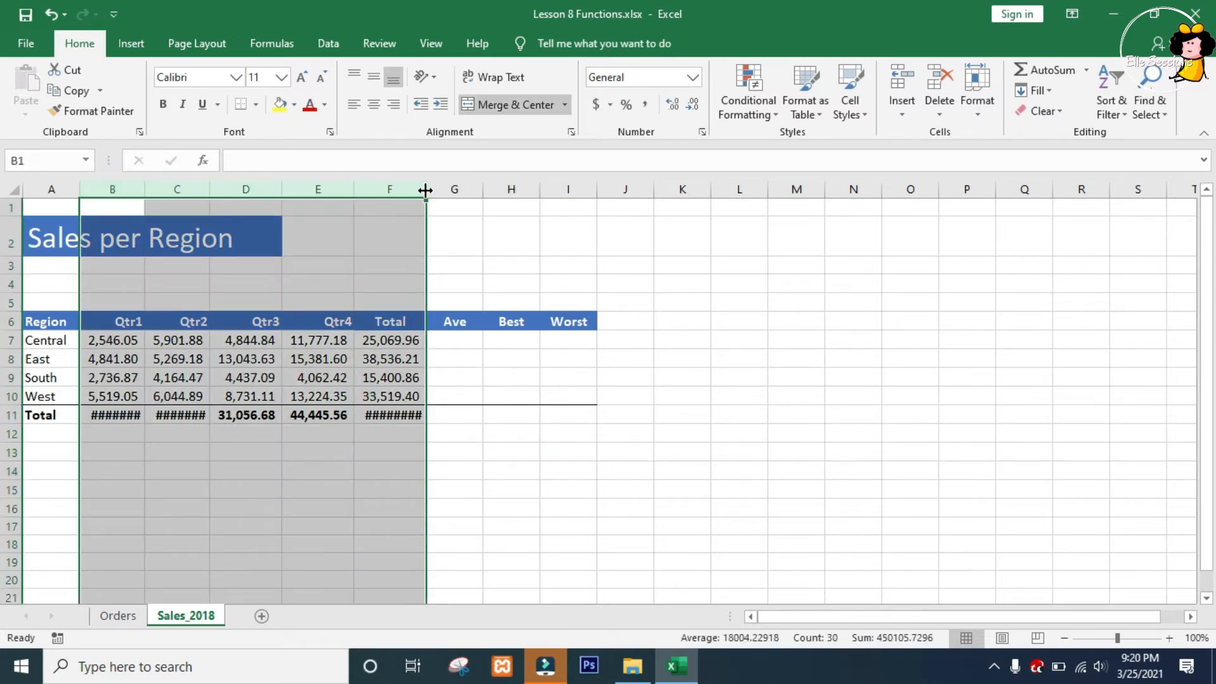
pyautogui.doubleClick(425, 189)
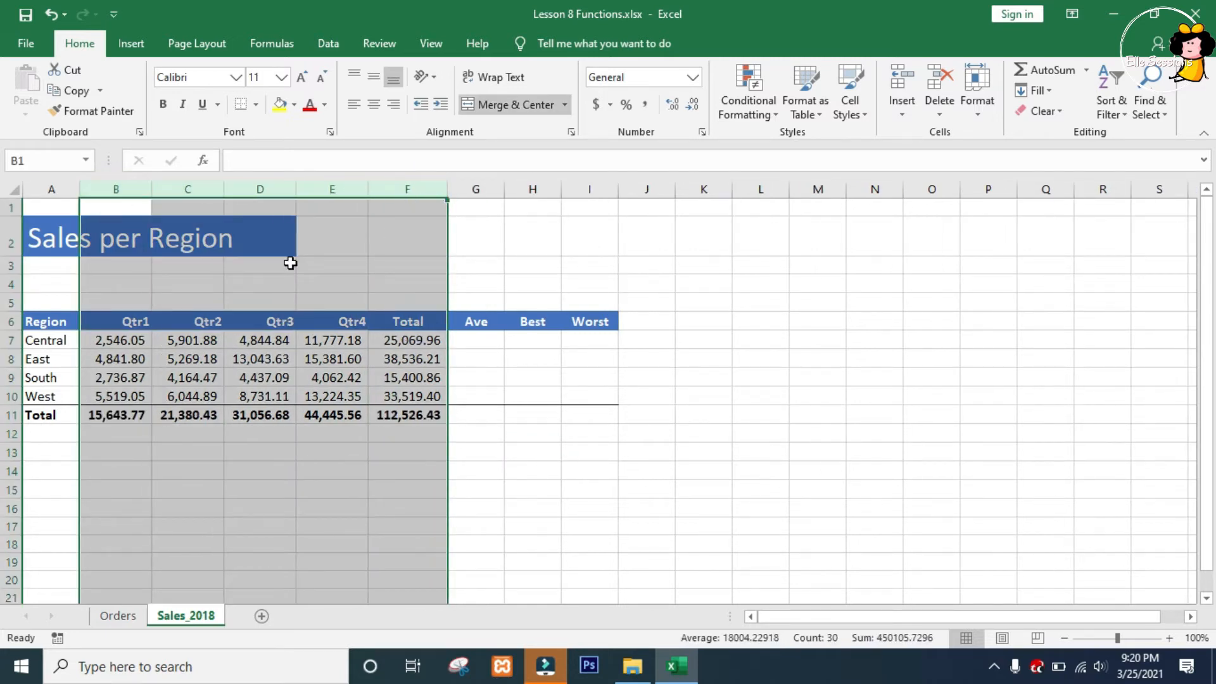
pyautogui.click(820, 244)
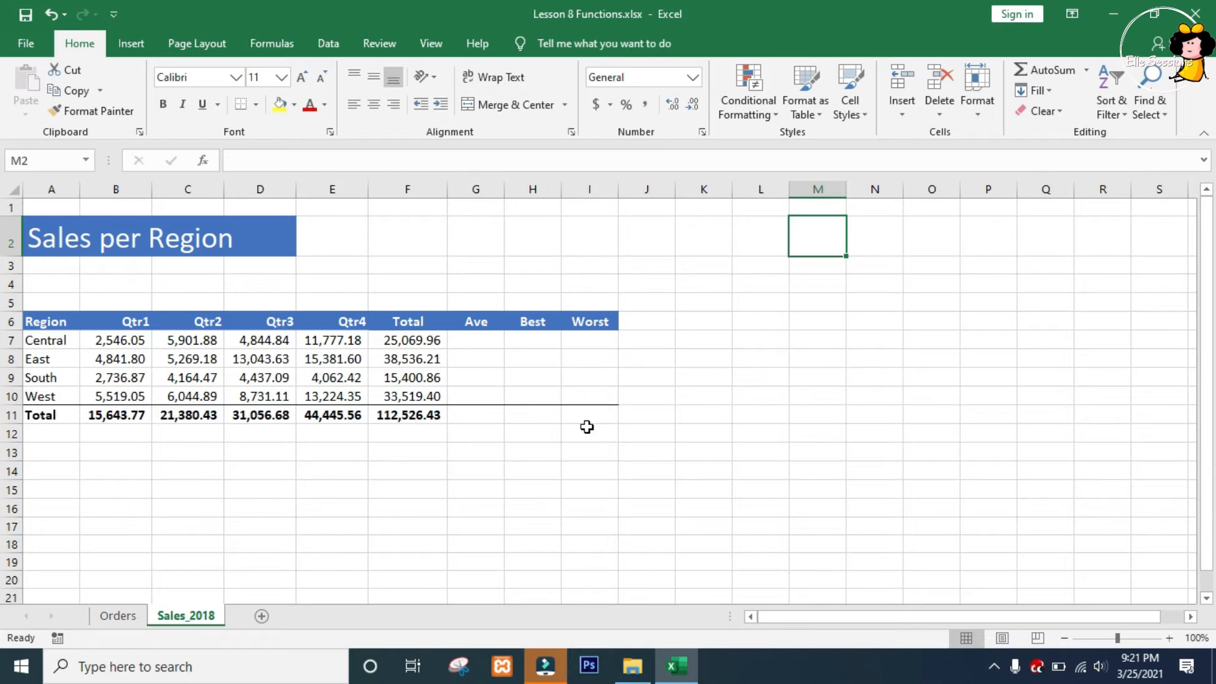
# Step: Find the AVERAGE function by searching for "average" and insert it in G7 with B7:E7 as its range
pyautogui.click(467, 344)
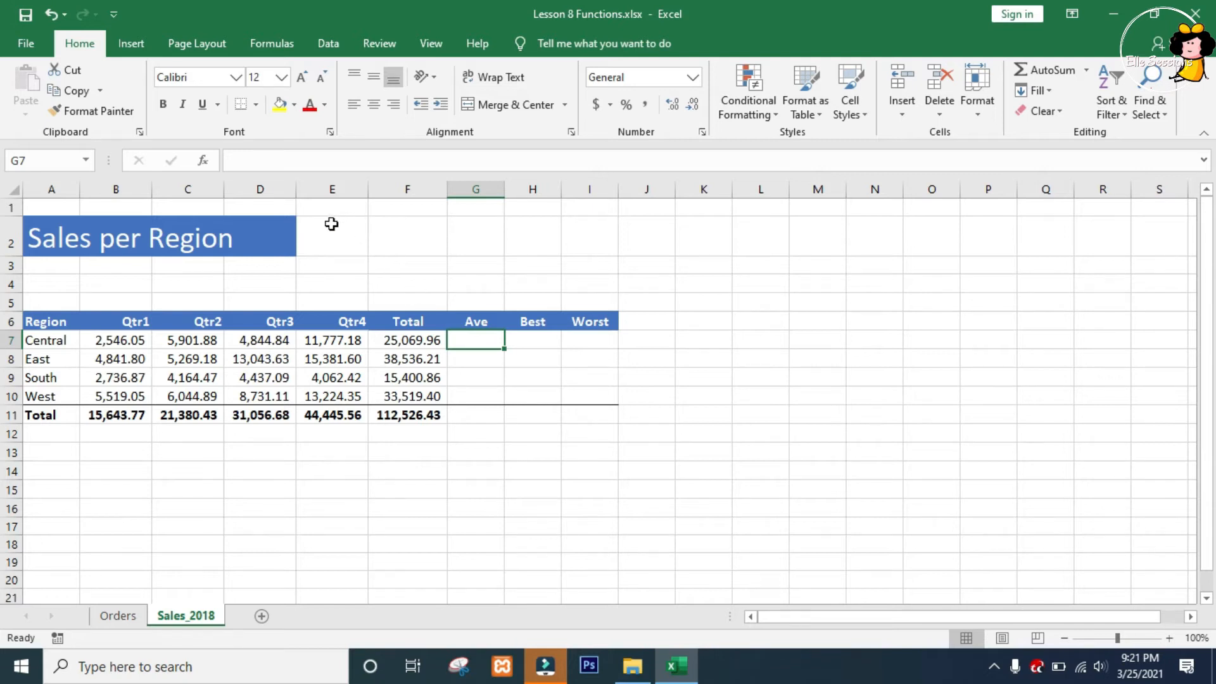
pyautogui.click(203, 162)
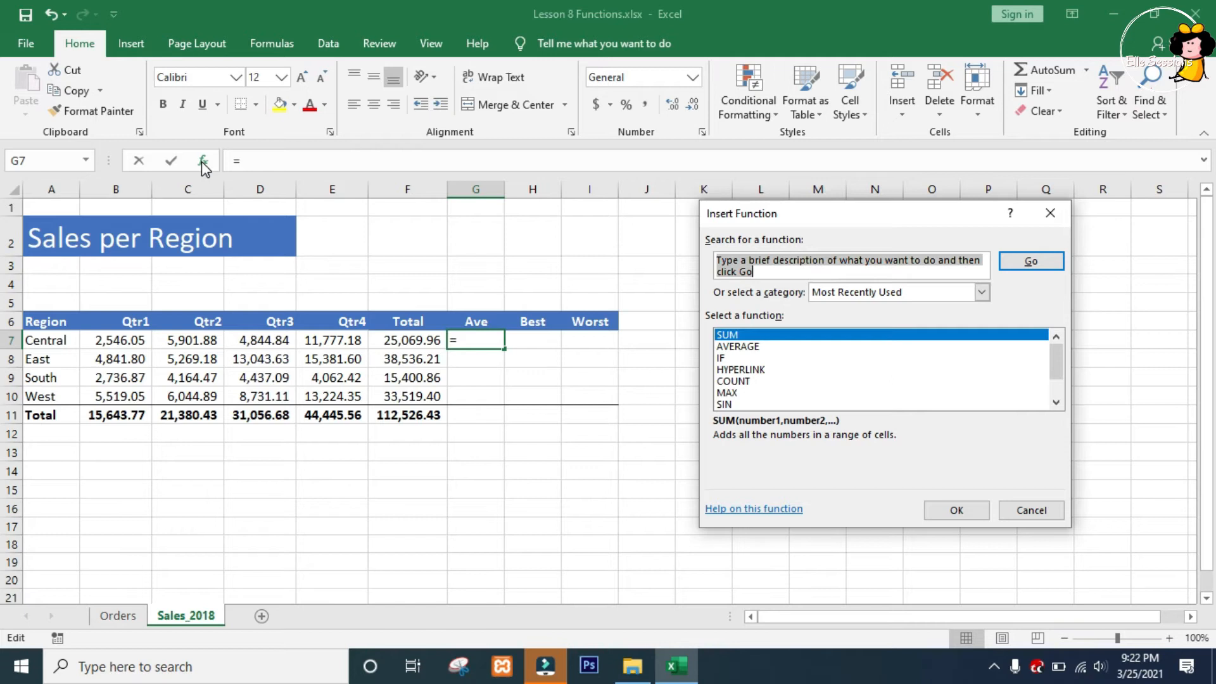
pyautogui.write('average')
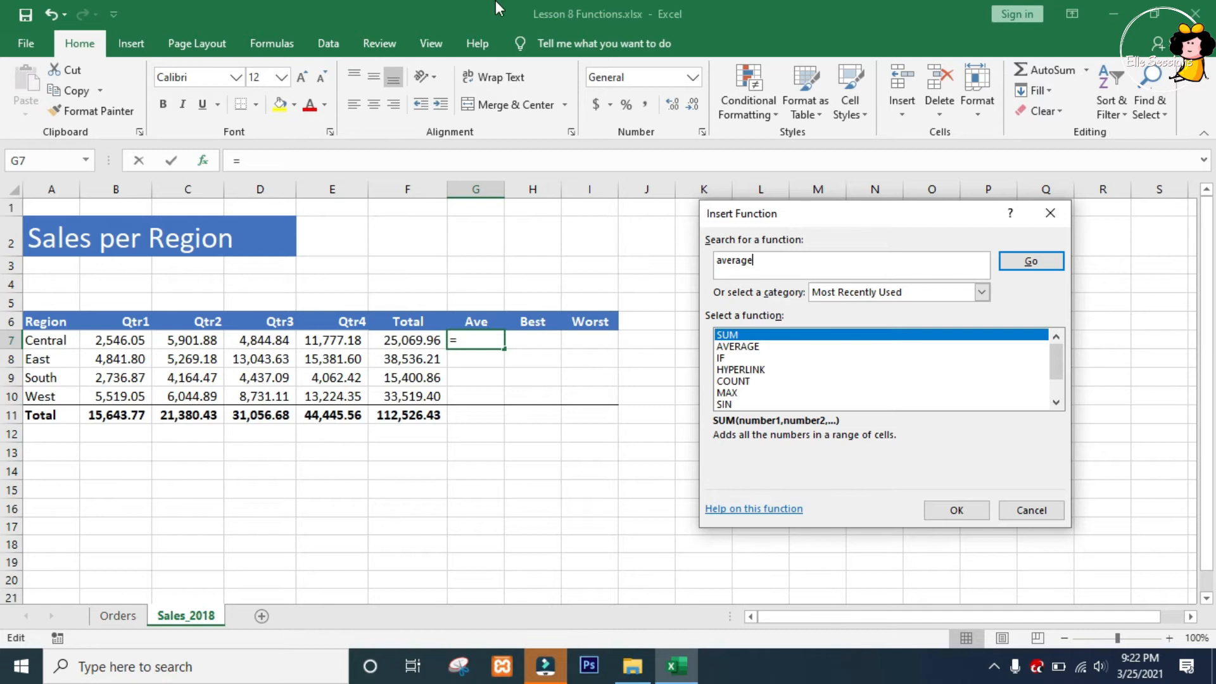
pyautogui.click(1040, 260)
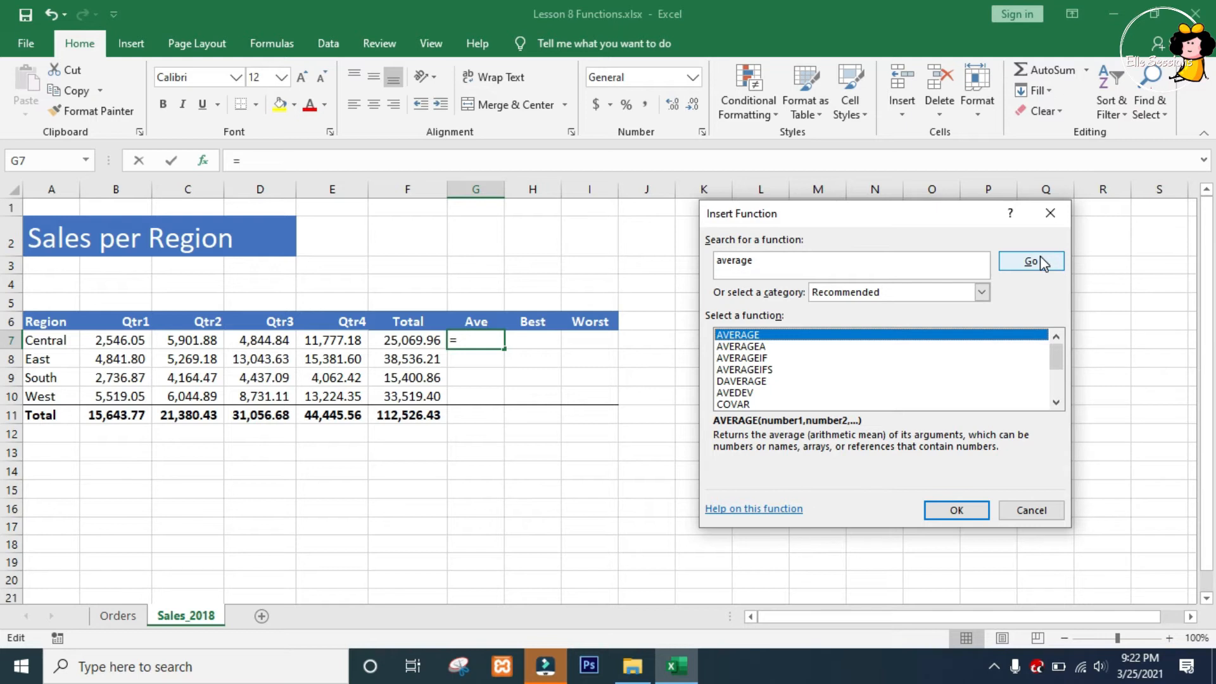
pyautogui.click(956, 513)
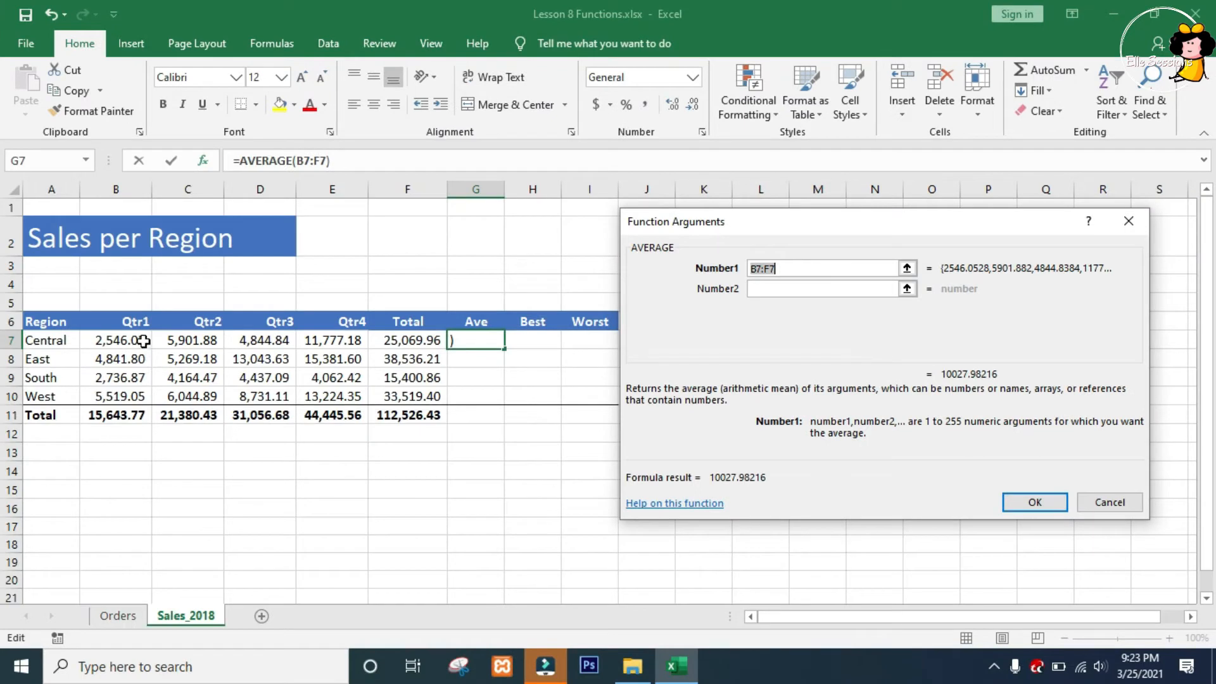
pyautogui.moveTo(144, 340); pyautogui.dragTo(365, 339)
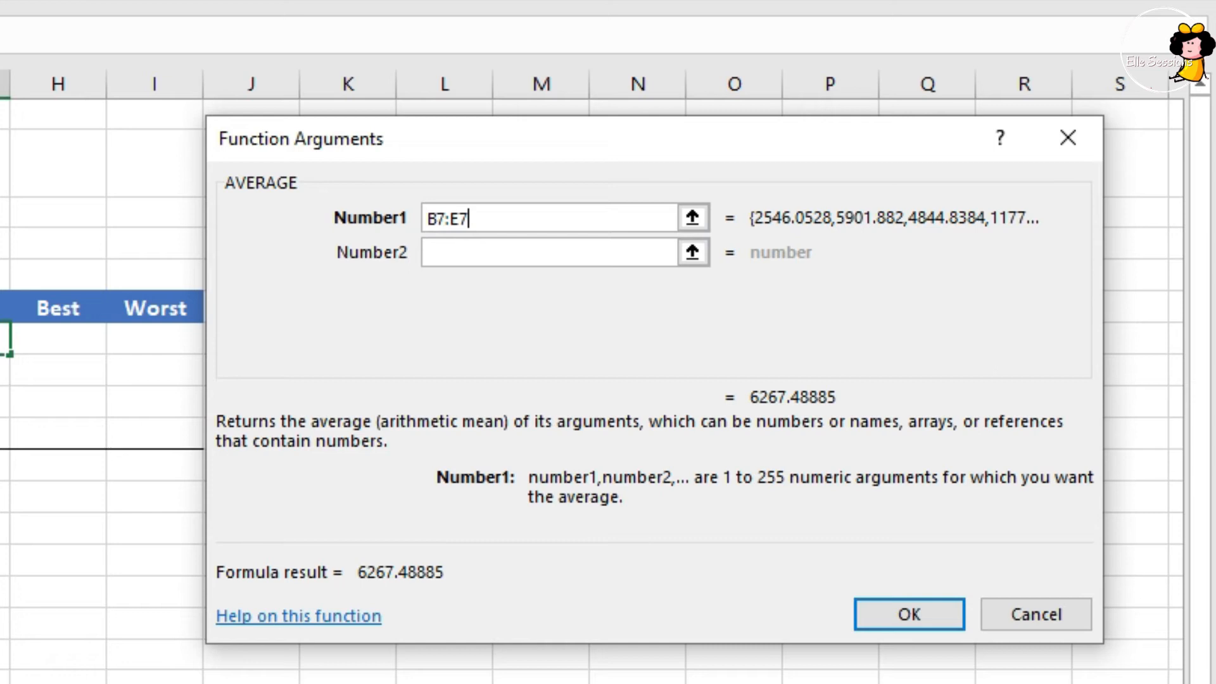
pyautogui.click(930, 623)
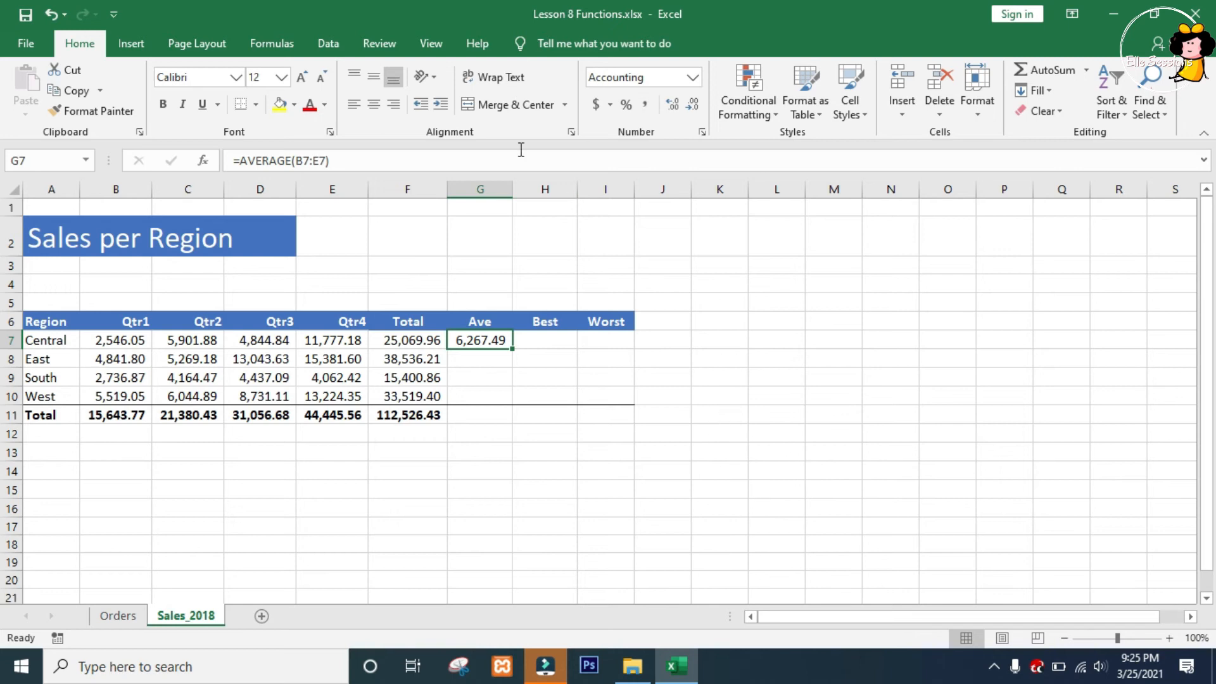
# Step: Calculate Central's best quarter in H7 with the Max option of AutoSum, using the range B7:E7
pyautogui.click(549, 337)
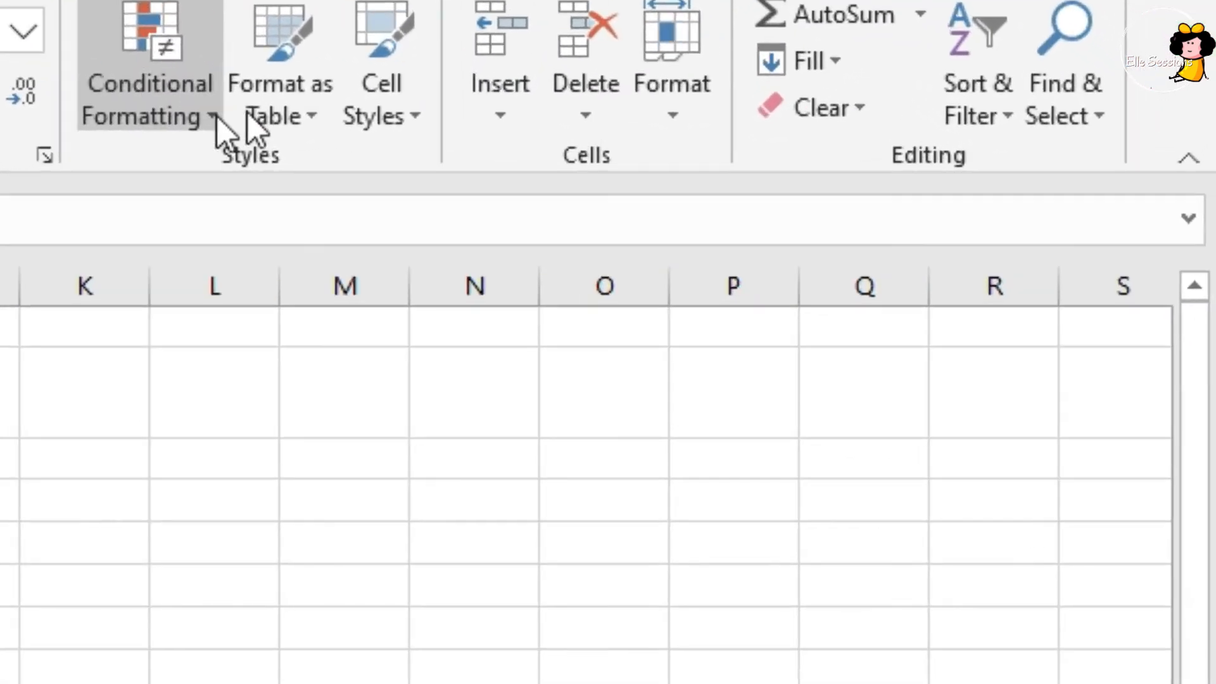
pyautogui.click(922, 17)
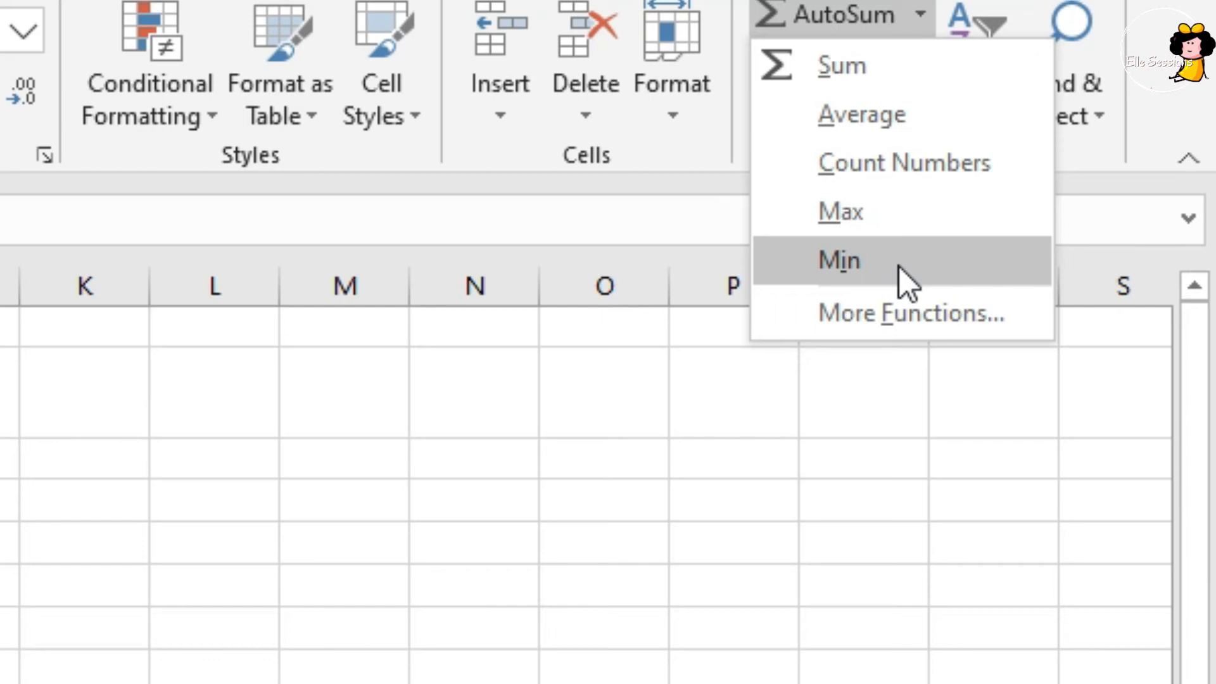
pyautogui.click(893, 211)
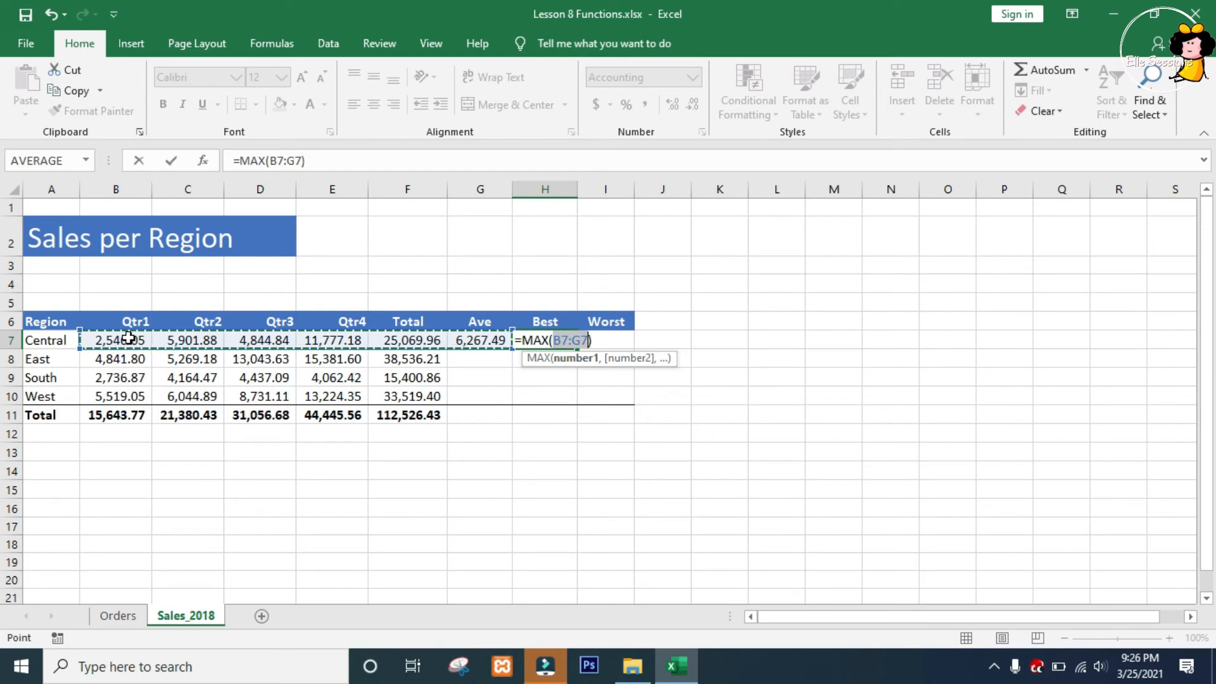
pyautogui.moveTo(129, 338); pyautogui.dragTo(351, 341)
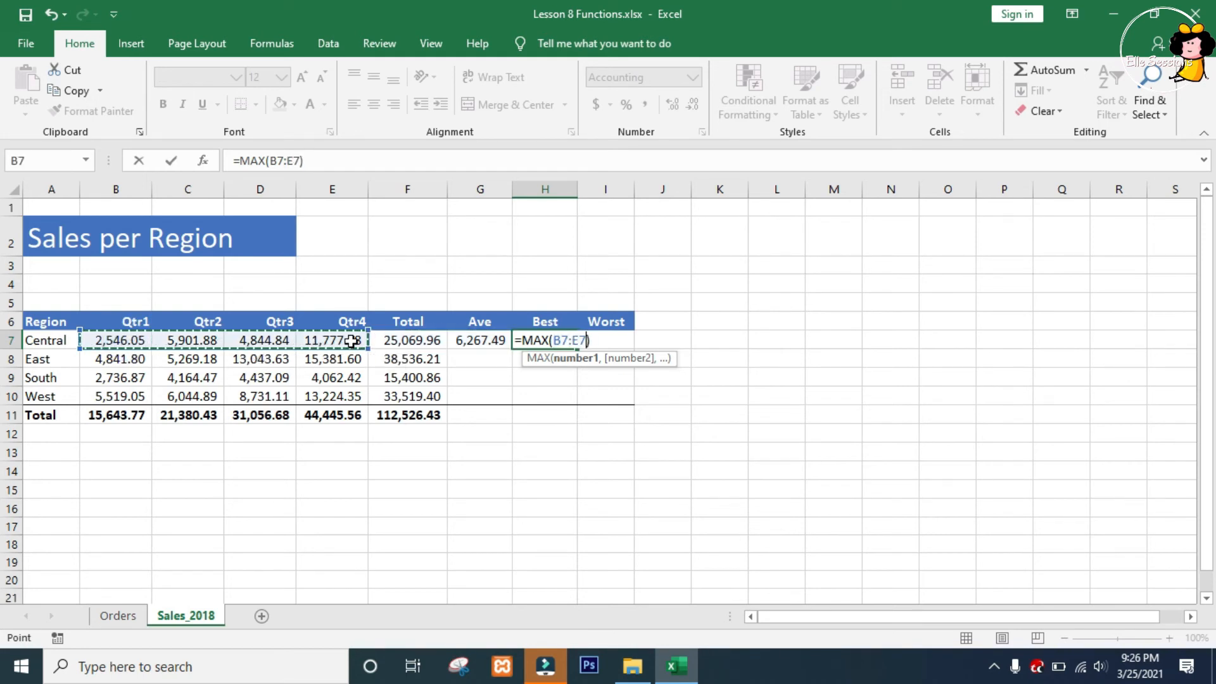
pyautogui.press('Tab')
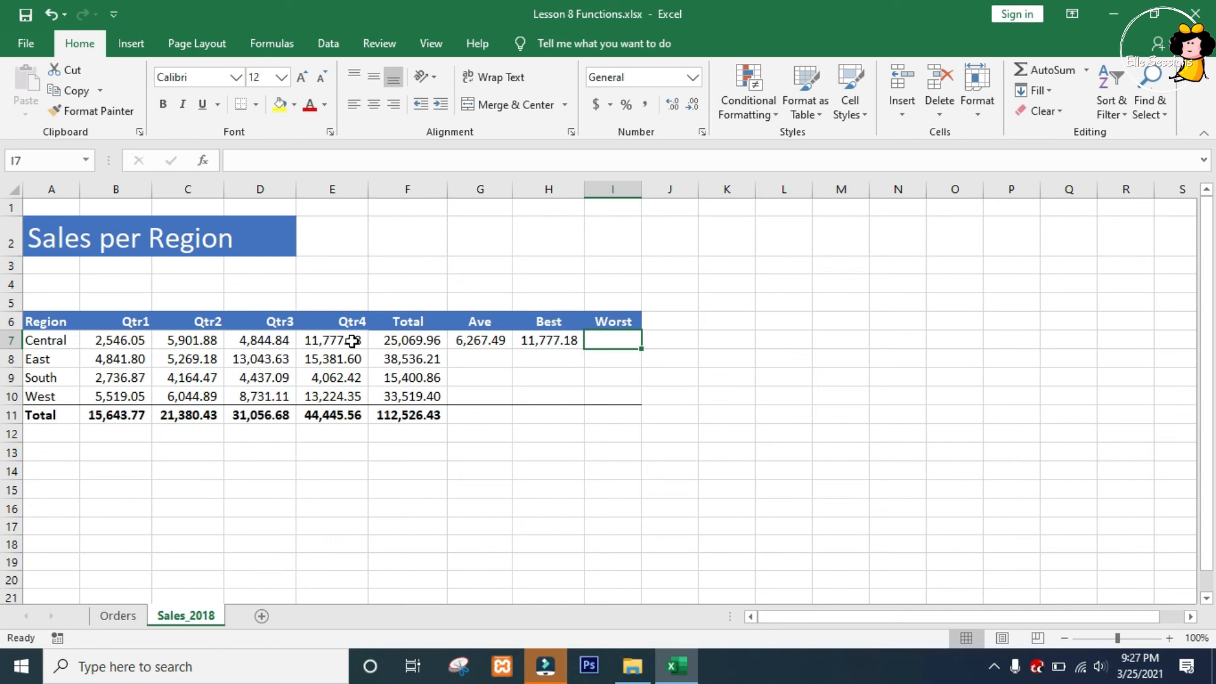
# Step: Enter a MIN formula over B7:E7 in I7 for Central's worst quarter
pyautogui.write('=')
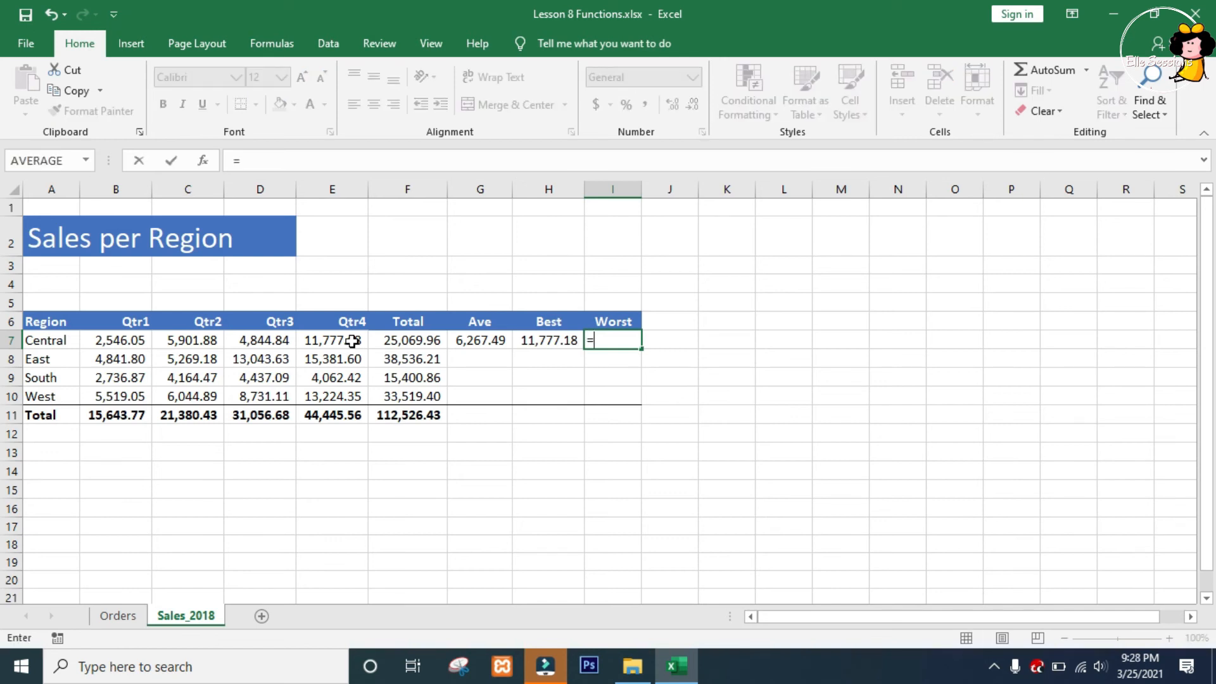
pyautogui.write('m')
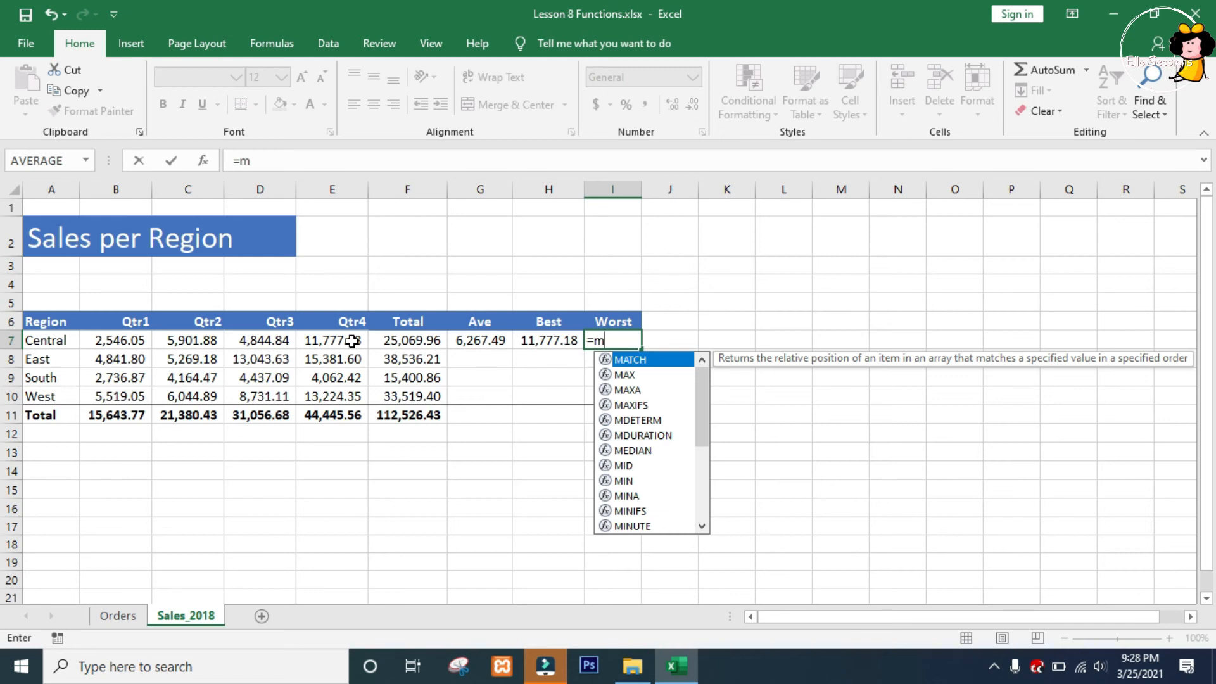
pyautogui.write('in')
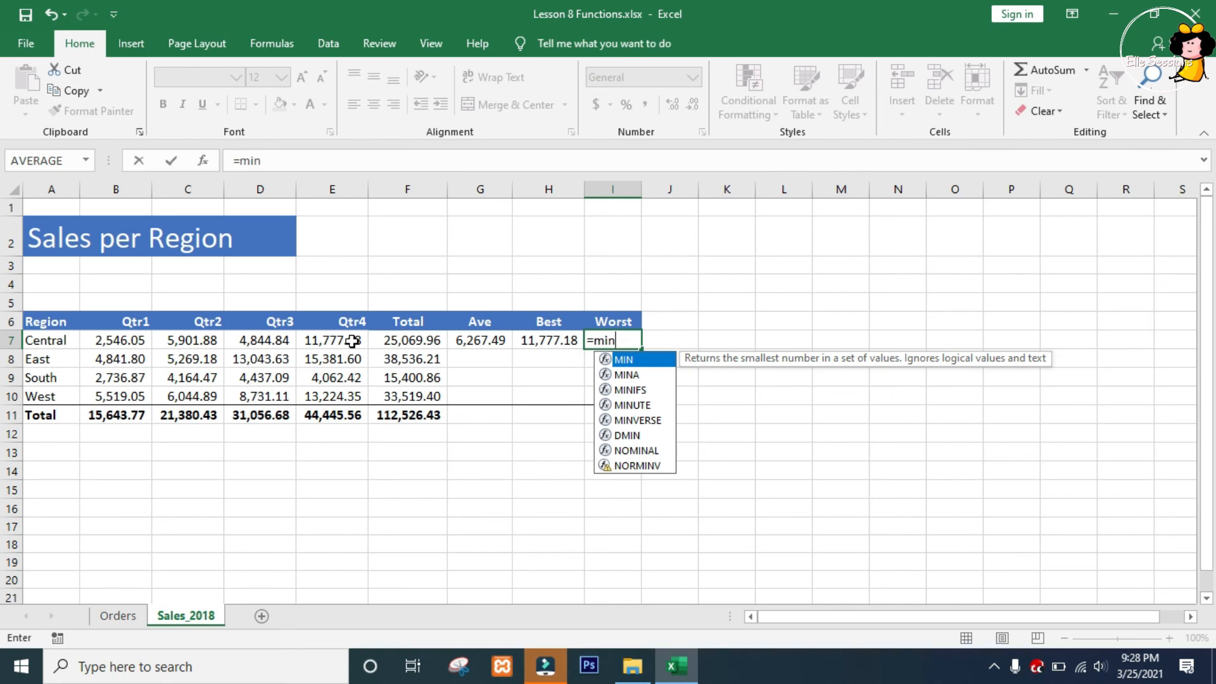
pyautogui.press('Tab')
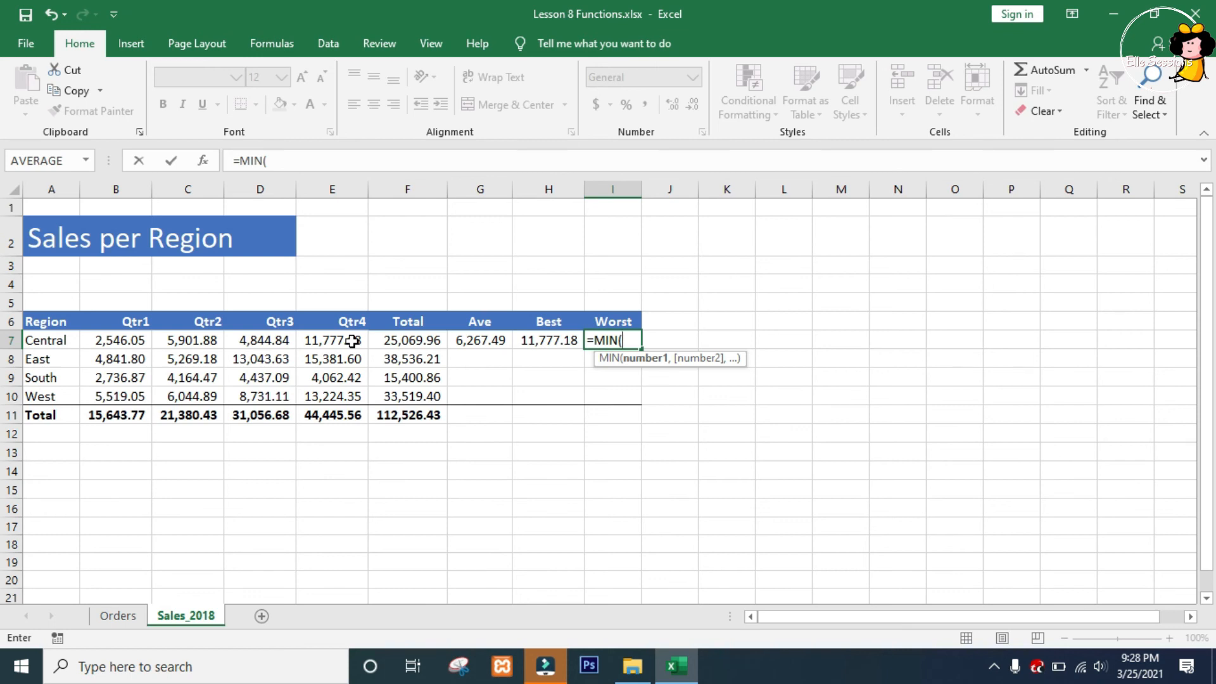
pyautogui.click(131, 340)
pyautogui.moveTo(132, 340); pyautogui.dragTo(351, 341)
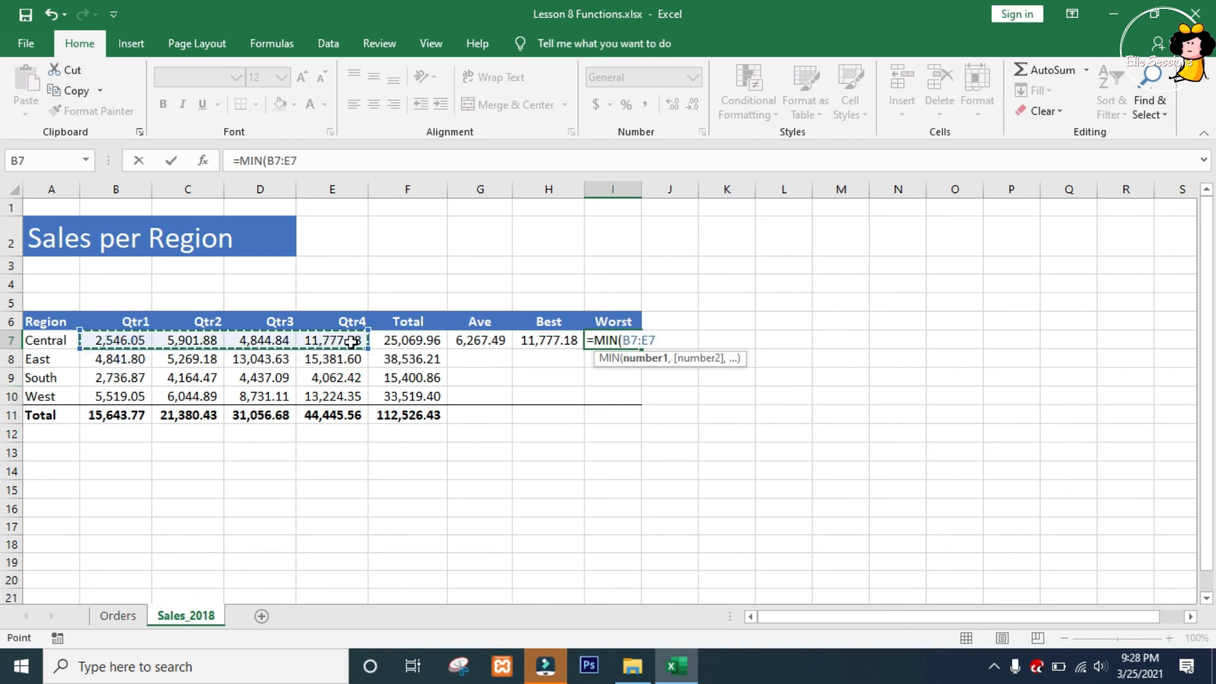
pyautogui.press('Return')
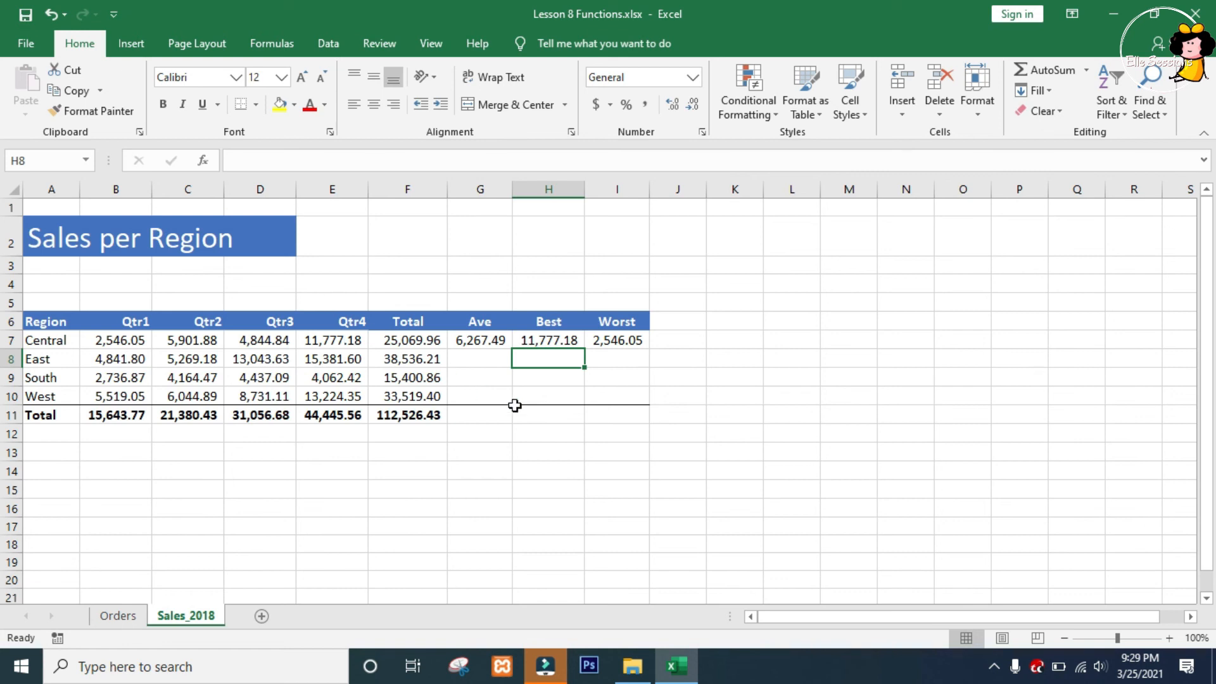
# Step: Fill the average, best and worst formulas from G7:I7 down to row 11 without formatting
pyautogui.moveTo(478, 340); pyautogui.dragTo(621, 340)
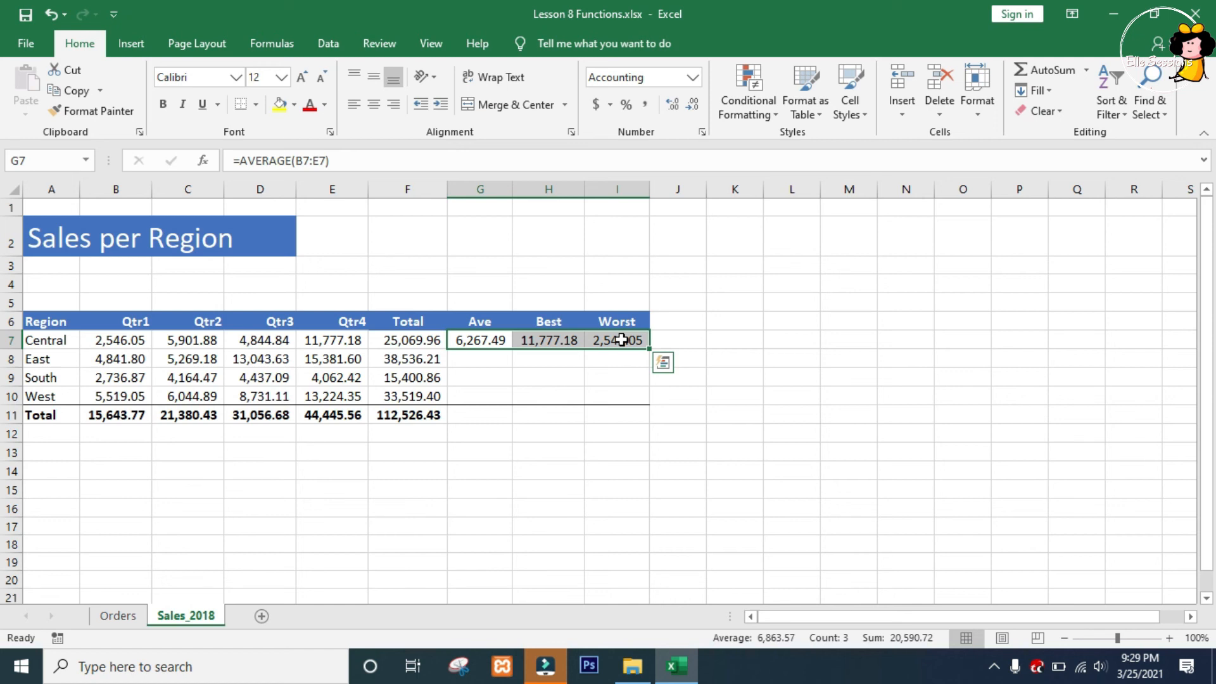
pyautogui.moveTo(648, 348); pyautogui.dragTo(642, 420)
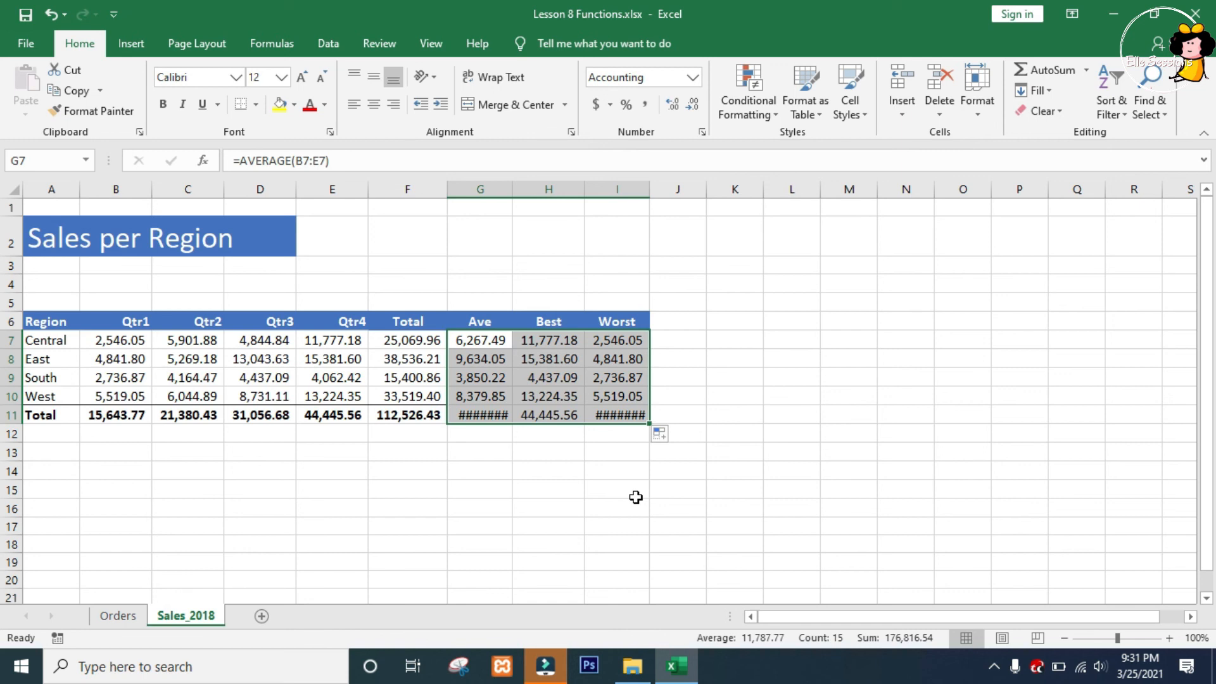
pyautogui.click(663, 436)
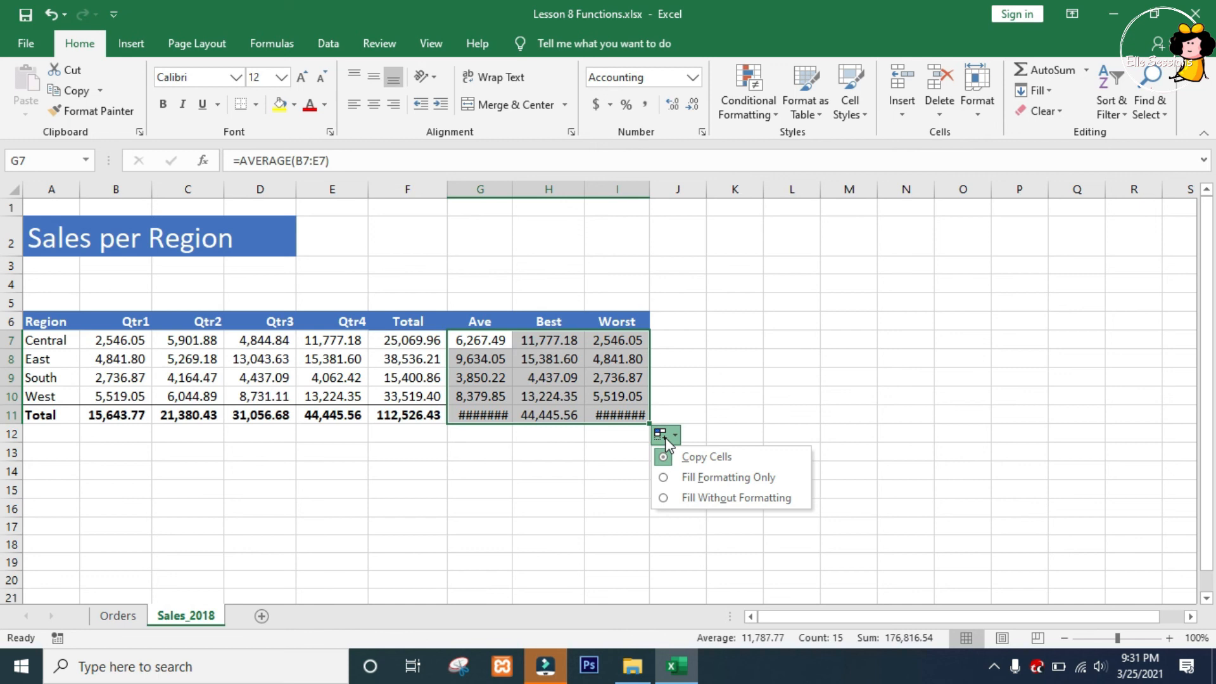
pyautogui.click(697, 500)
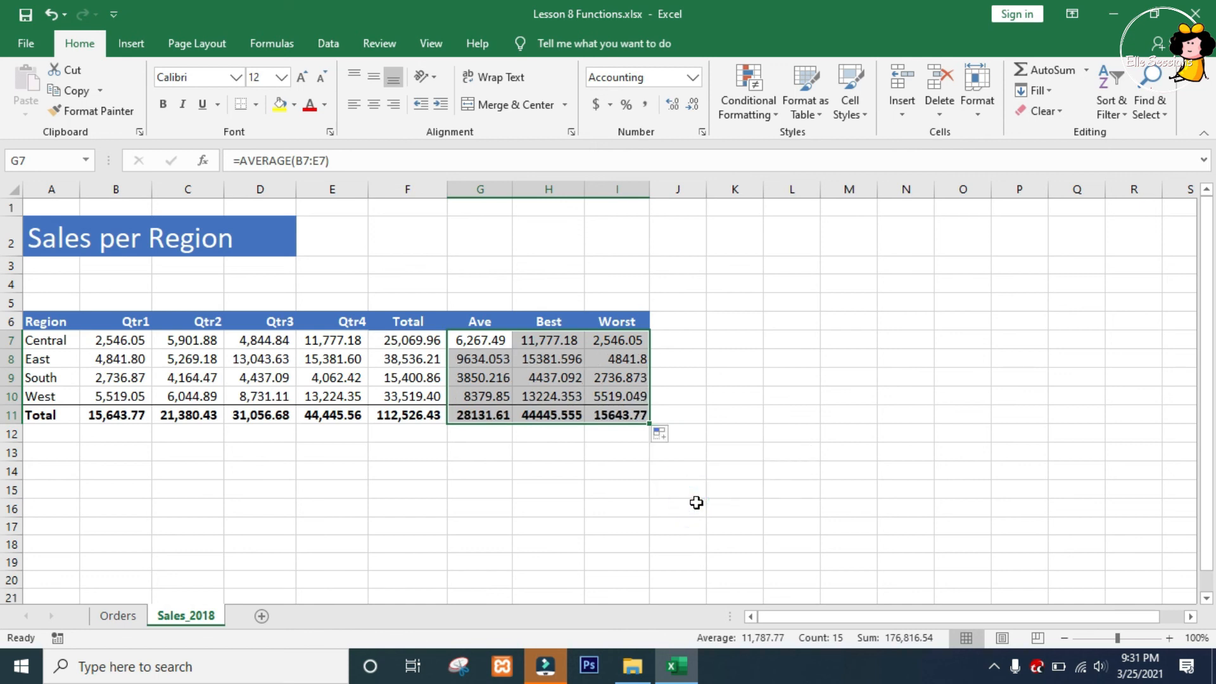